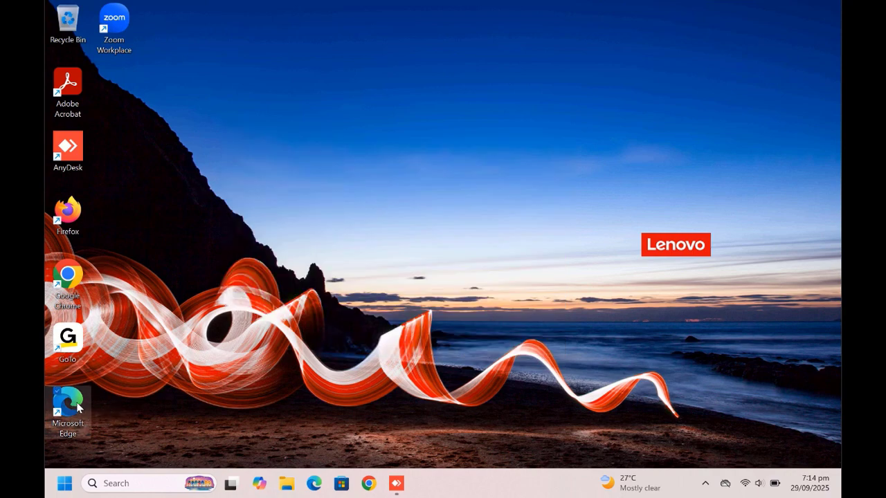
Launch Edge and go to microsoft.com, fixing the misspelled address.
{"action": "double_click", "coordinate": [78, 409]}
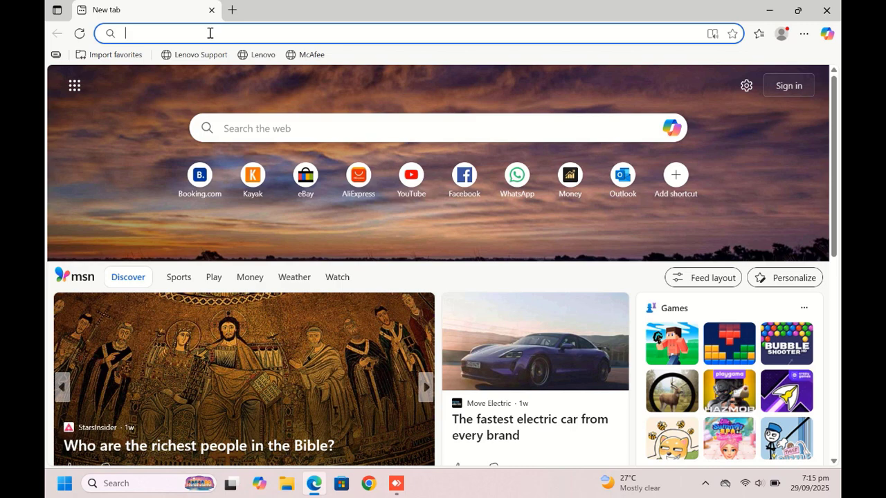
{"action": "left_click", "coordinate": [209, 33]}
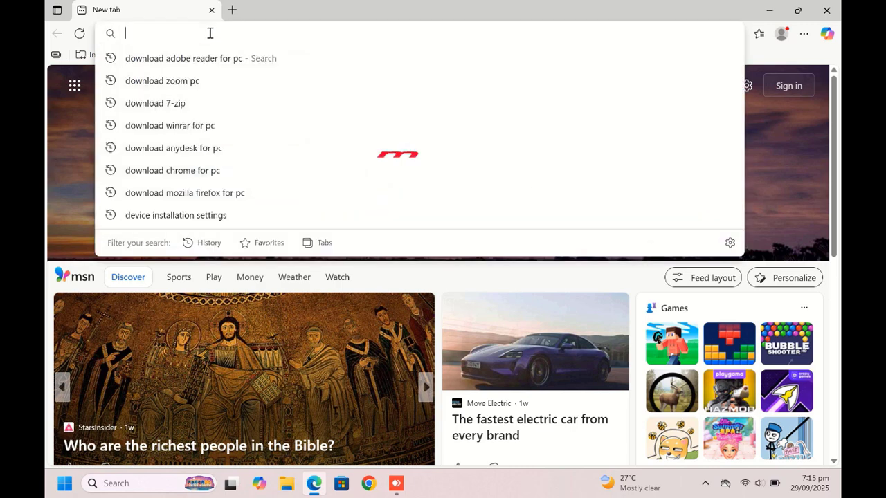
{"action": "type", "text": "micorosft"}
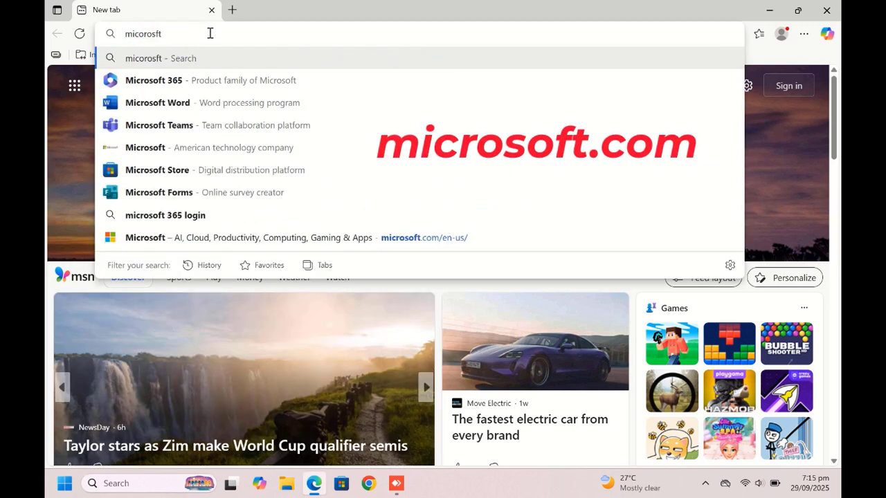
{"action": "key", "text": "BackSpace"}
{"action": "key", "text": "BackSpace"}
{"action": "key", "text": "BackSpace"}
{"action": "key", "text": "BackSpace"}
{"action": "key", "text": "BackSpace"}
{"action": "key", "text": "BackSpace"}
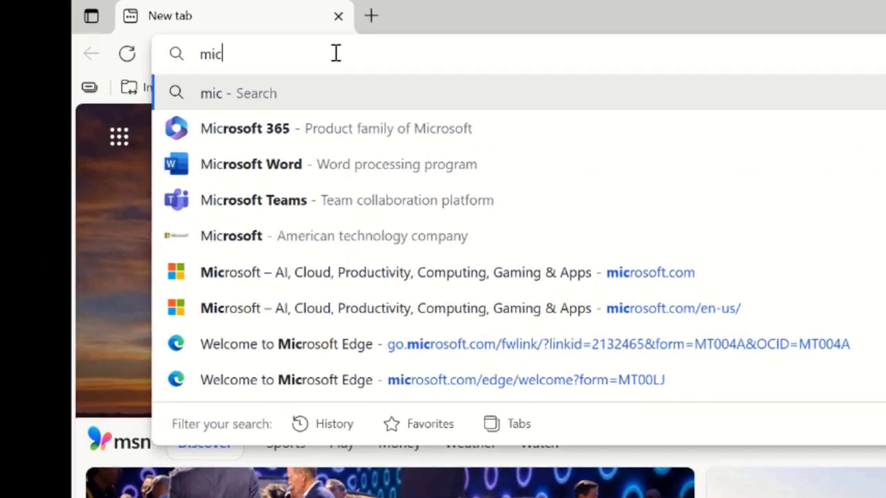
{"action": "type", "text": "rosoft"}
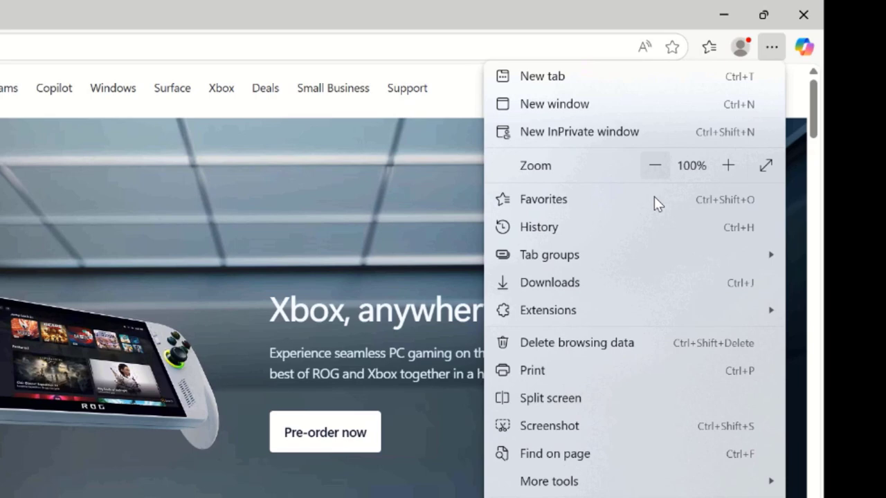
Choose 'Install this site as an app' for microsoft.com from the More tools > Apps menu.
{"action": "mouse_move", "coordinate": [596, 485]}
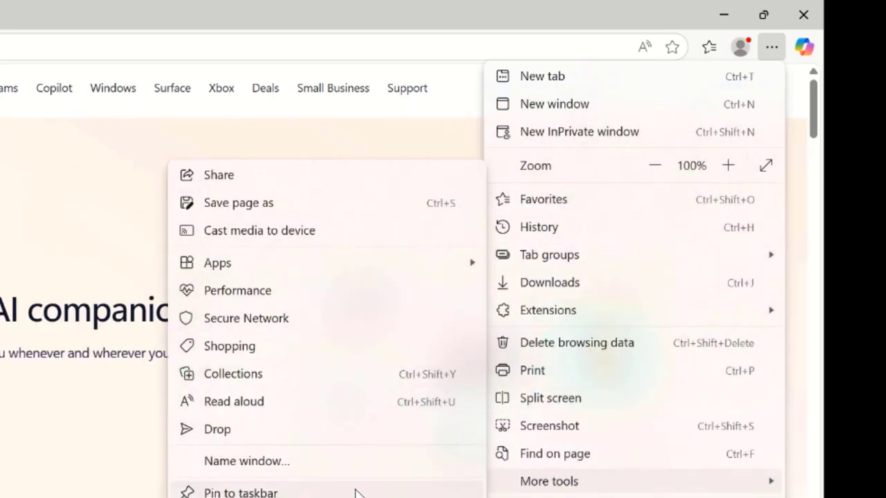
{"action": "mouse_move", "coordinate": [330, 269]}
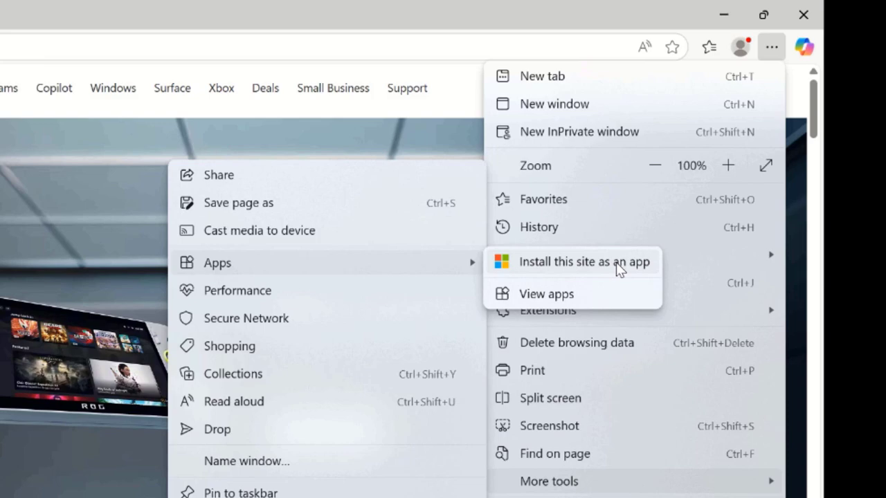
{"action": "left_click", "coordinate": [586, 268]}
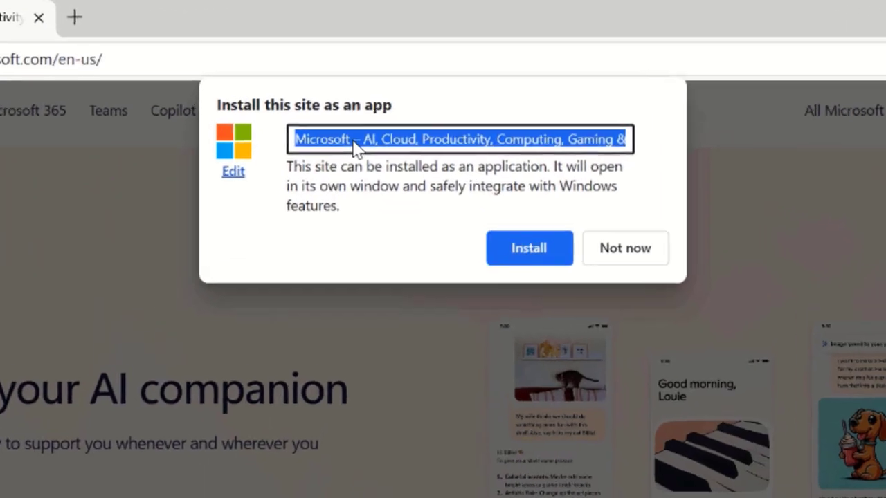
Change the app name to 'Microsoft Website' and install it.
{"action": "left_click", "coordinate": [393, 81]}
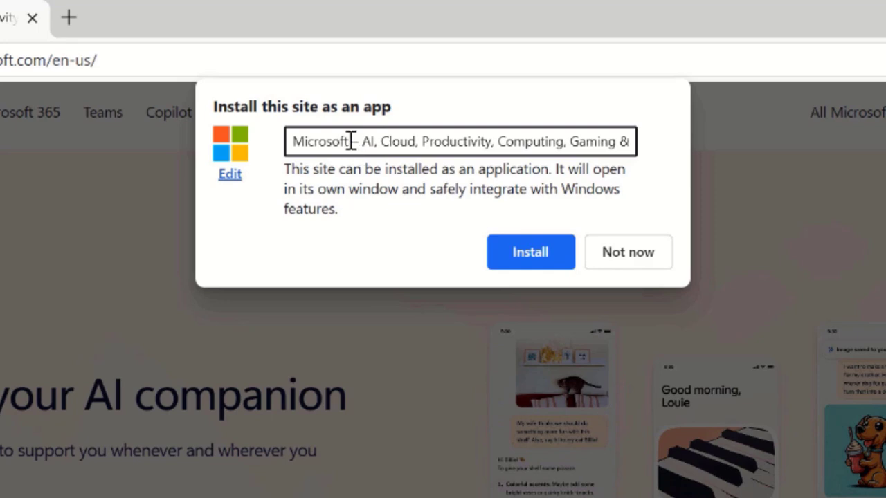
{"action": "left_click_drag", "start_coordinate": [351, 141], "coordinate": [648, 140]}
{"action": "key", "text": "BackSpace"}
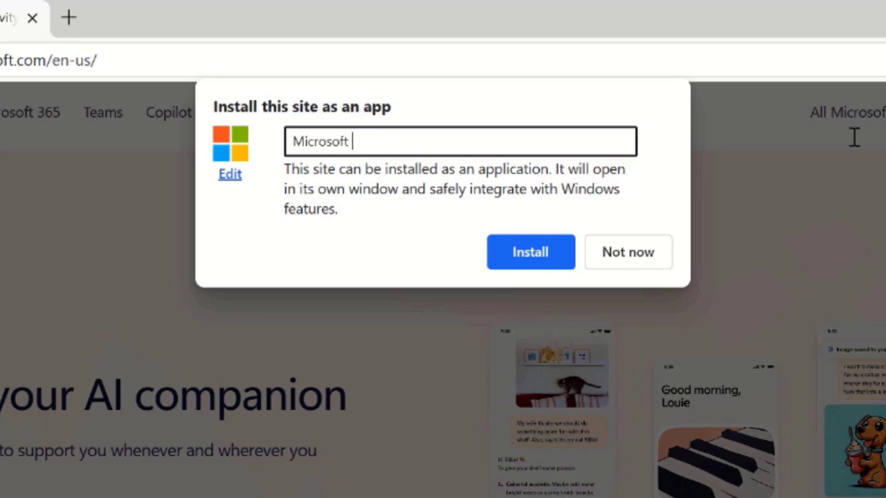
{"action": "type", "text": "Website"}
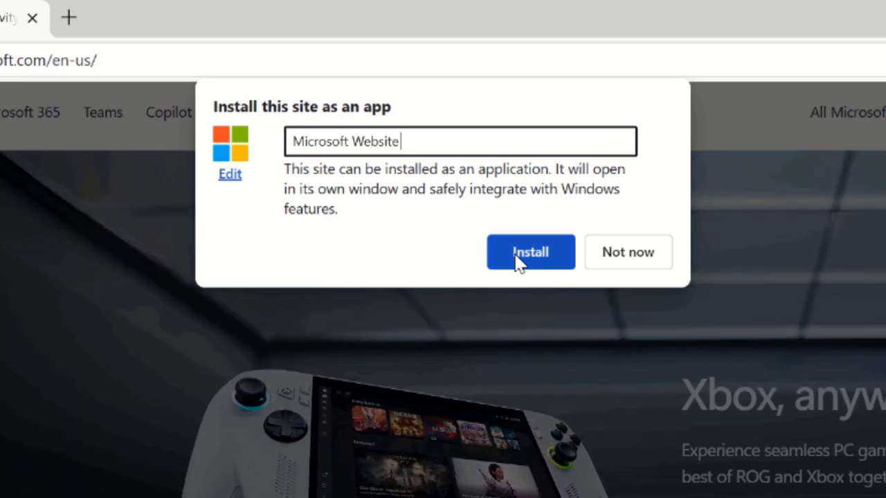
{"action": "left_click", "coordinate": [515, 251]}
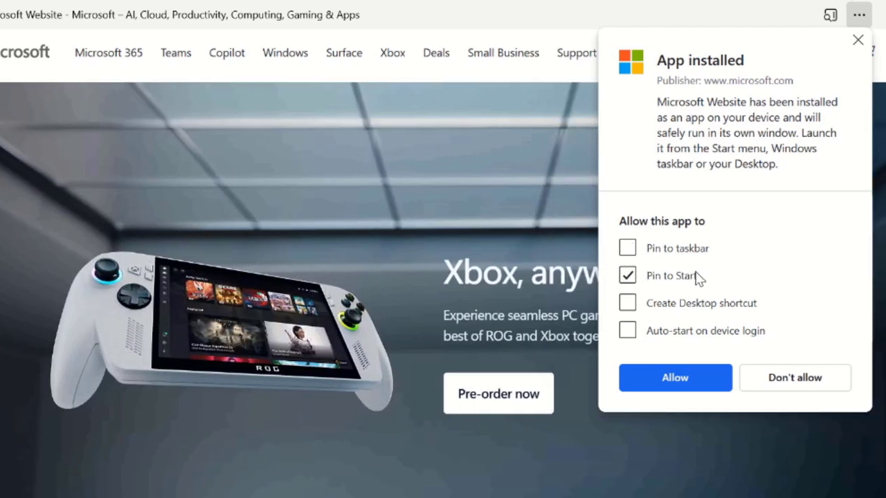
Tick Create Desktop shortcut for the Microsoft Website app and allow it.
{"action": "left_click", "coordinate": [627, 304]}
{"action": "left_click", "coordinate": [676, 382]}
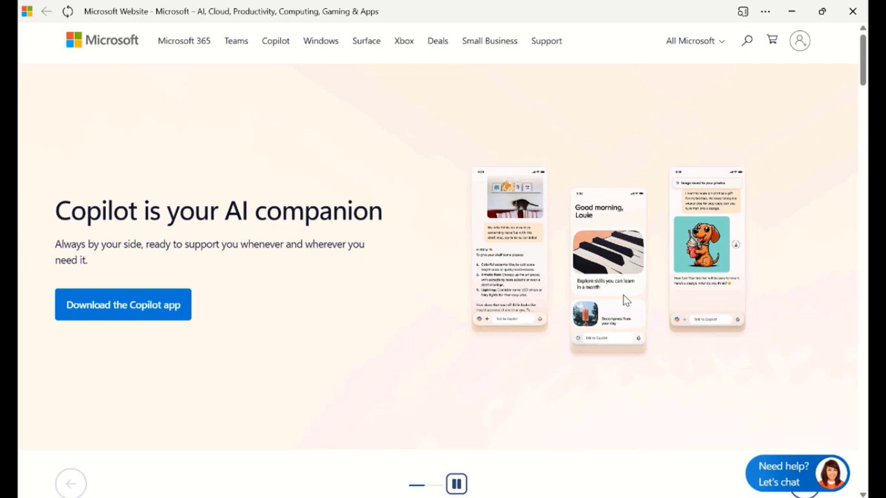
Close the Microsoft Website app and Edge windows, then refresh the desktop.
{"action": "left_click", "coordinate": [853, 14]}
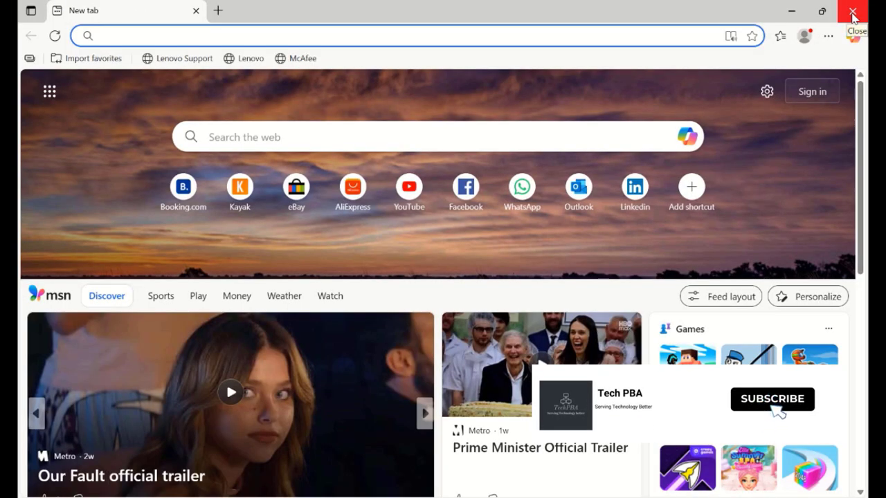
{"action": "left_click", "coordinate": [852, 14]}
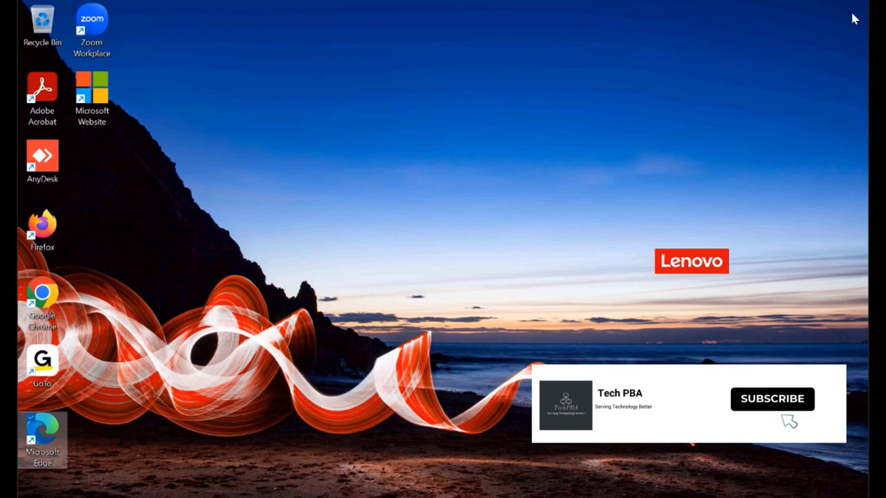
{"action": "right_click", "coordinate": [333, 173]}
{"action": "left_click", "coordinate": [382, 231]}
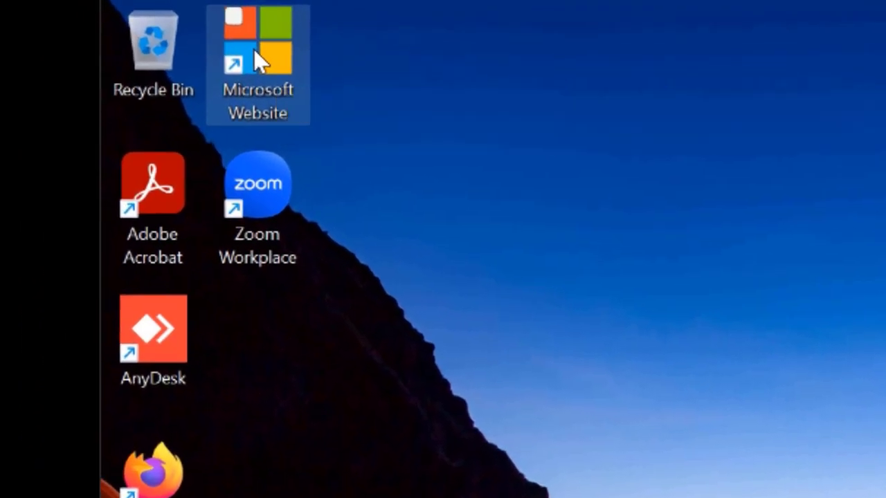
Launch the Microsoft Website shortcut and scroll through the page in its window.
{"action": "left_click", "coordinate": [113, 21]}
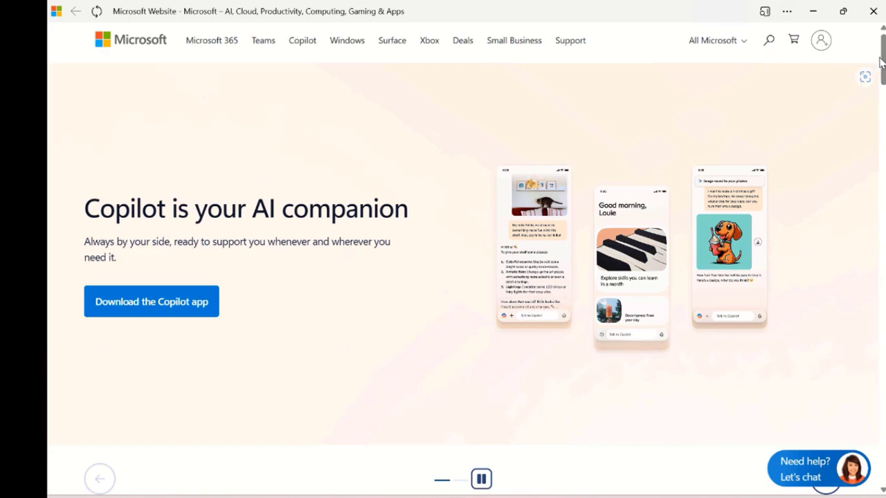
{"action": "scroll", "coordinate": [883, 62], "scroll_direction": "down", "scroll_amount": 10}
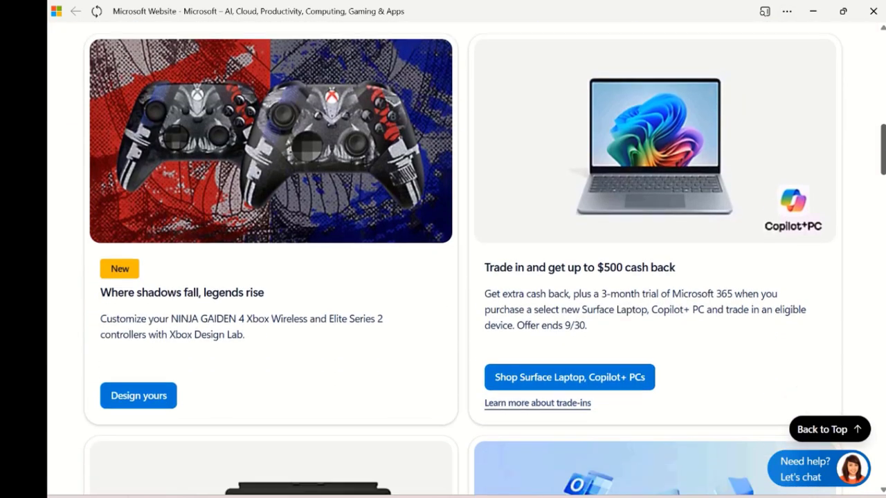
{"action": "left_click_drag", "start_coordinate": [883, 149], "coordinate": [877, 31]}
Close the app window, relaunch Edge and load amazon.com.
{"action": "left_click", "coordinate": [872, 14]}
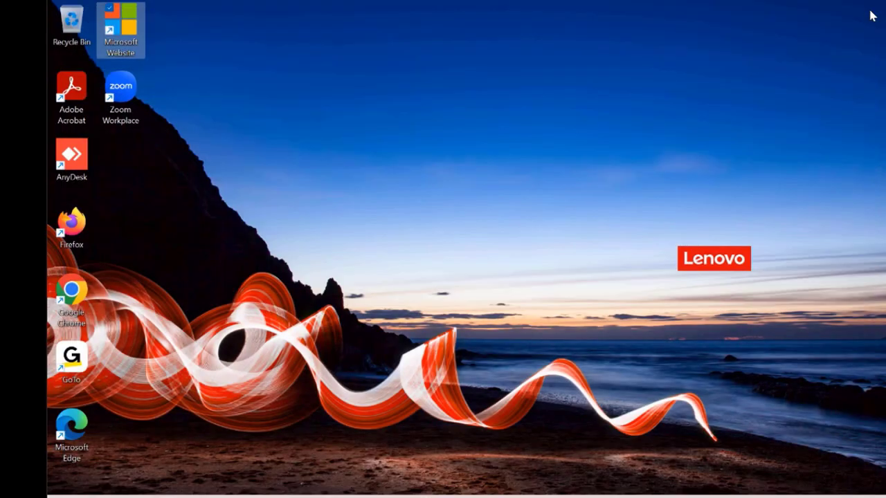
{"action": "double_click", "coordinate": [77, 436]}
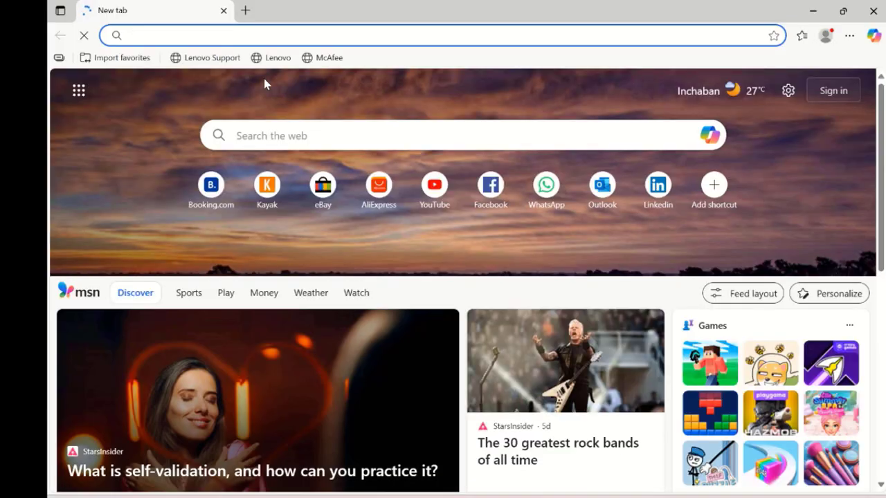
{"action": "left_click", "coordinate": [210, 36]}
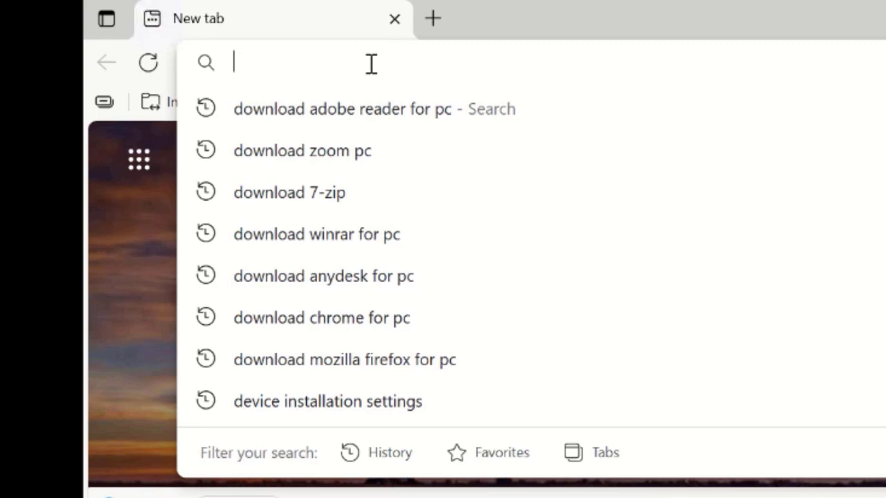
{"action": "type", "text": "amazon.com"}
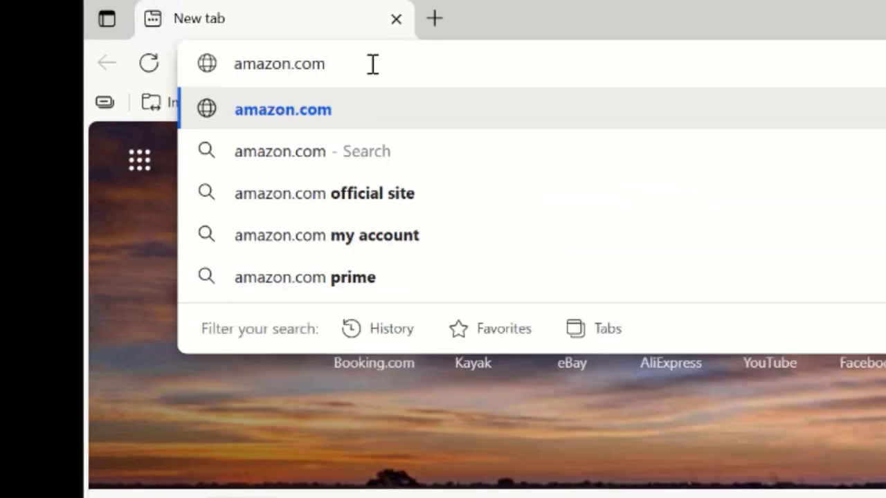
{"action": "key", "text": "Return"}
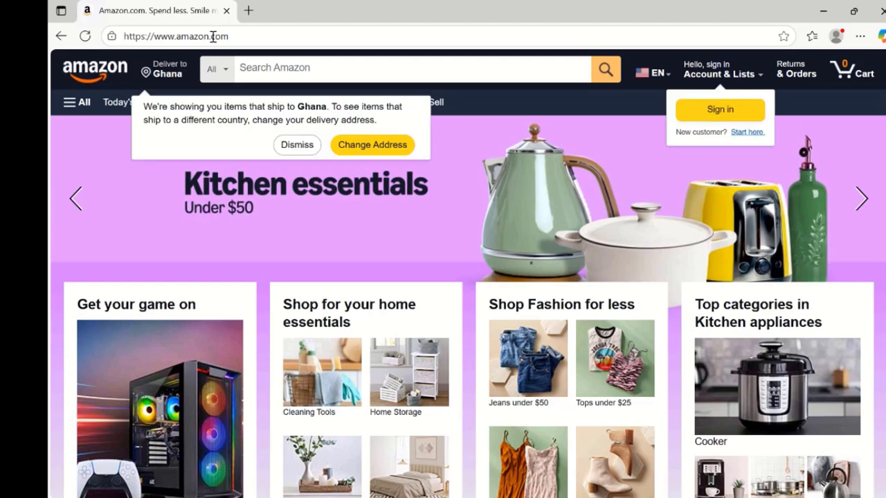
Choose 'Install this site as an app' for amazon.com from the Settings and more > Apps menu.
{"action": "mouse_move", "coordinate": [522, 6]}
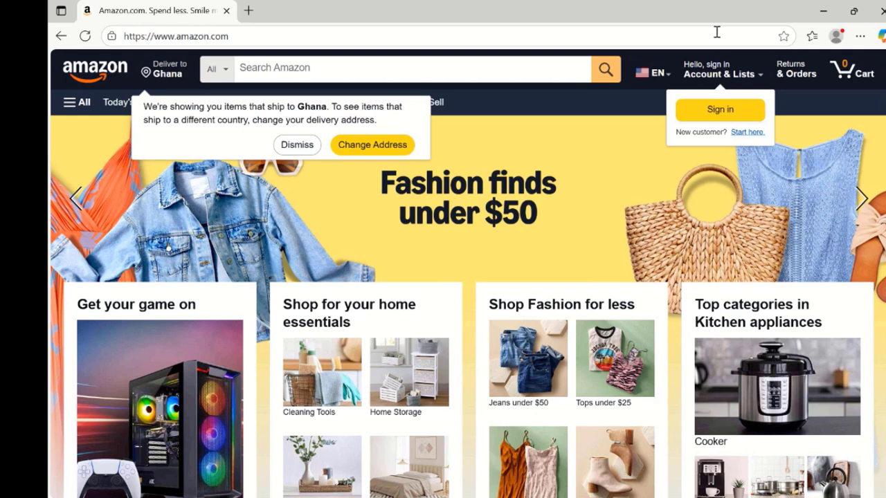
{"action": "left_click", "coordinate": [861, 38]}
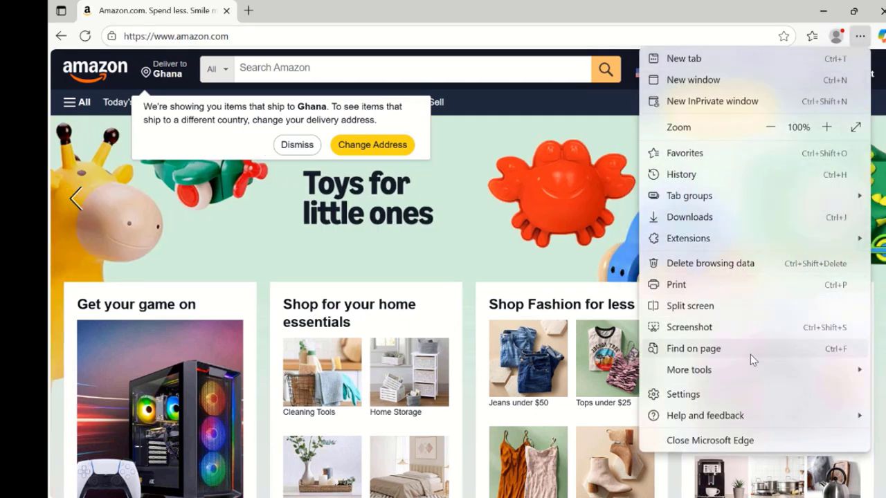
{"action": "mouse_move", "coordinate": [709, 373]}
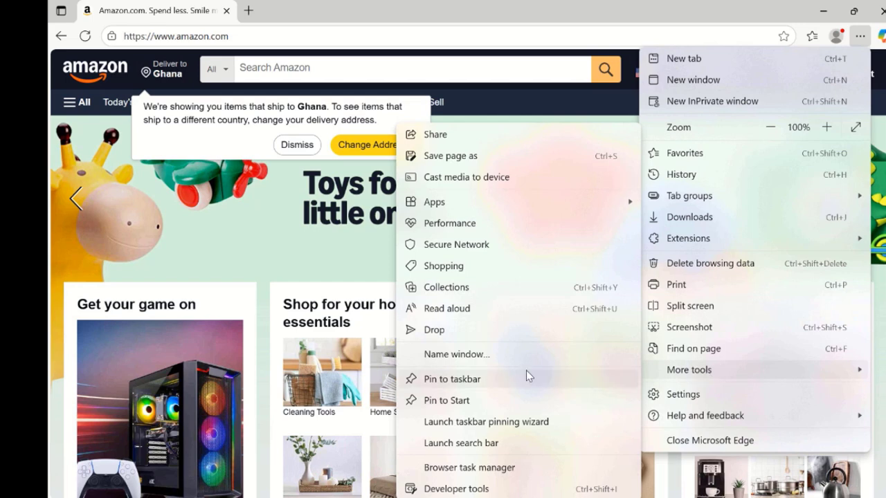
{"action": "mouse_move", "coordinate": [528, 206]}
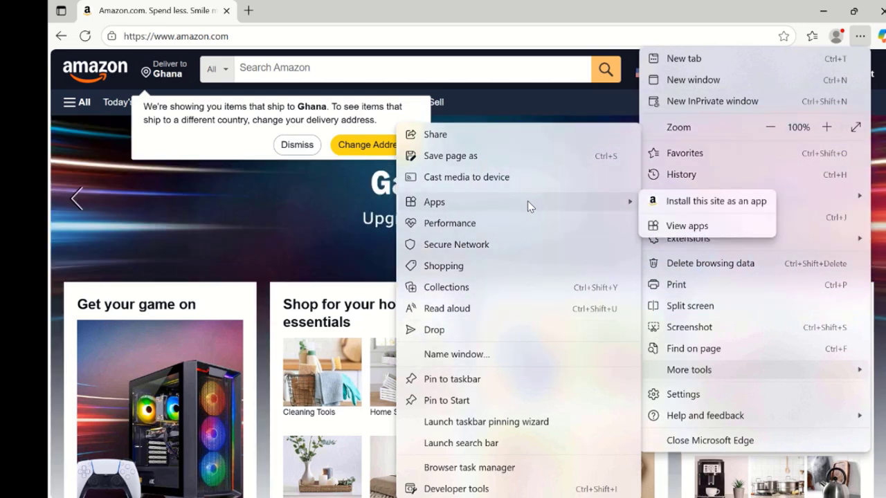
{"action": "left_click", "coordinate": [743, 202]}
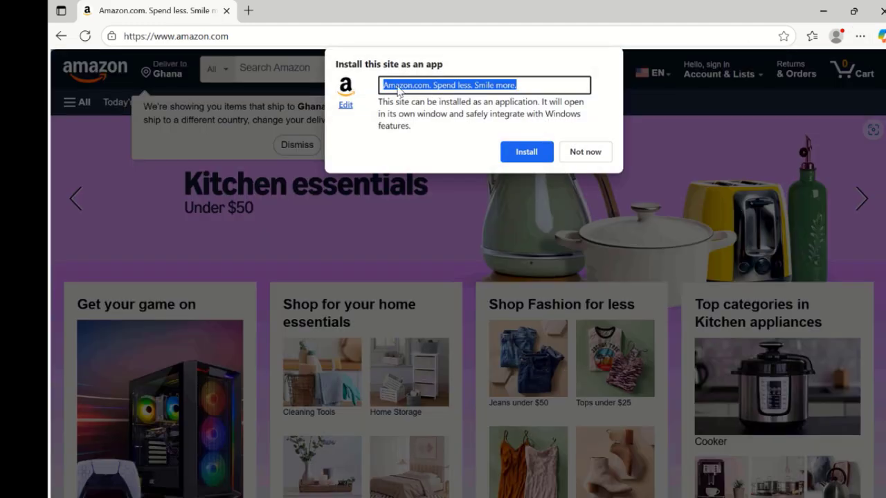
Change the app name to 'Amazon Website' and install it.
{"action": "left_click", "coordinate": [432, 89]}
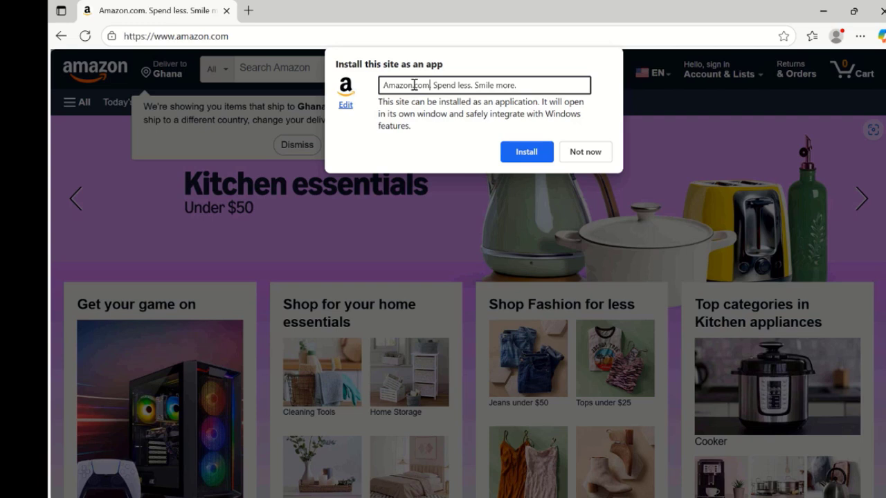
{"action": "left_click_drag", "start_coordinate": [414, 85], "coordinate": [526, 82]}
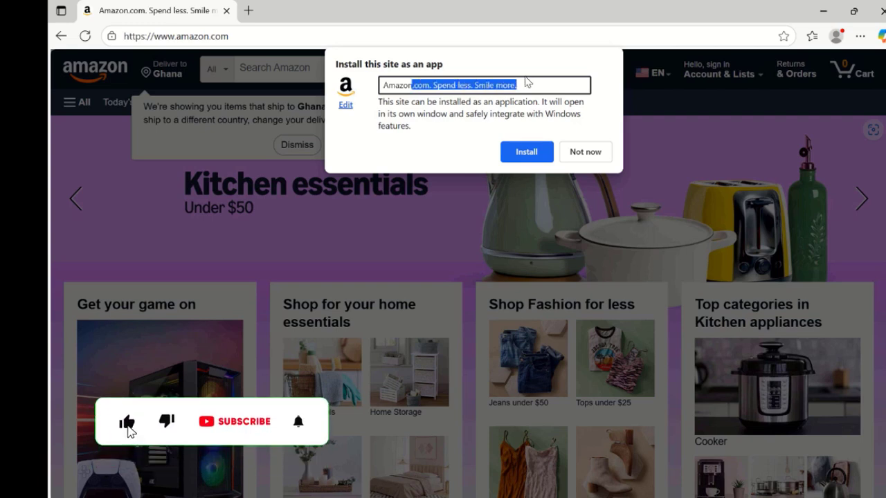
{"action": "type", "text": "Website"}
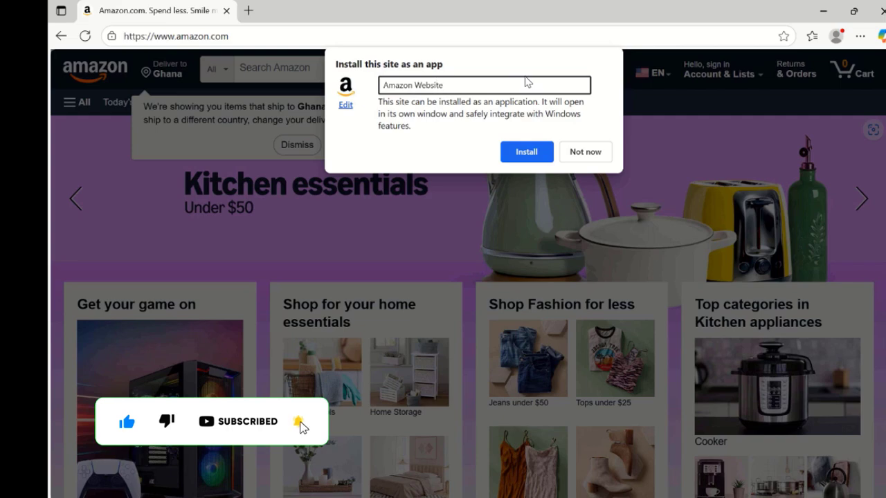
{"action": "left_click", "coordinate": [526, 152]}
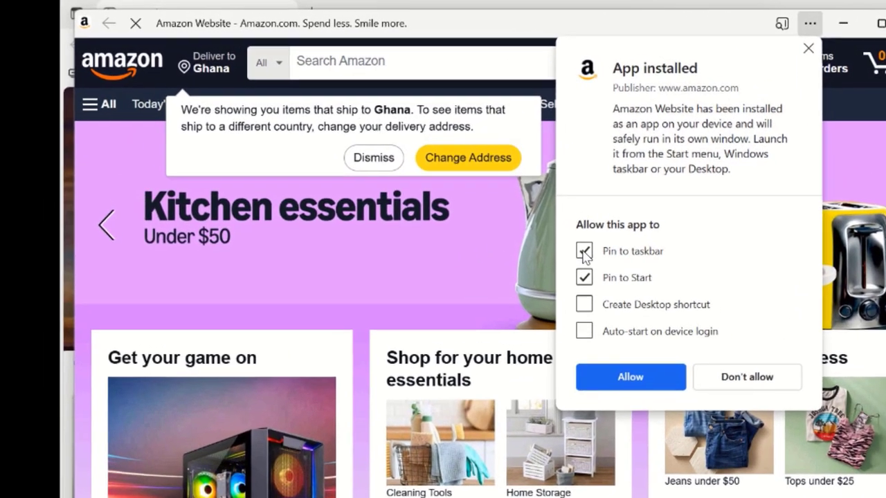
Untick Pin to taskbar for the Amazon Website app and allow its settings.
{"action": "left_click", "coordinate": [466, 200]}
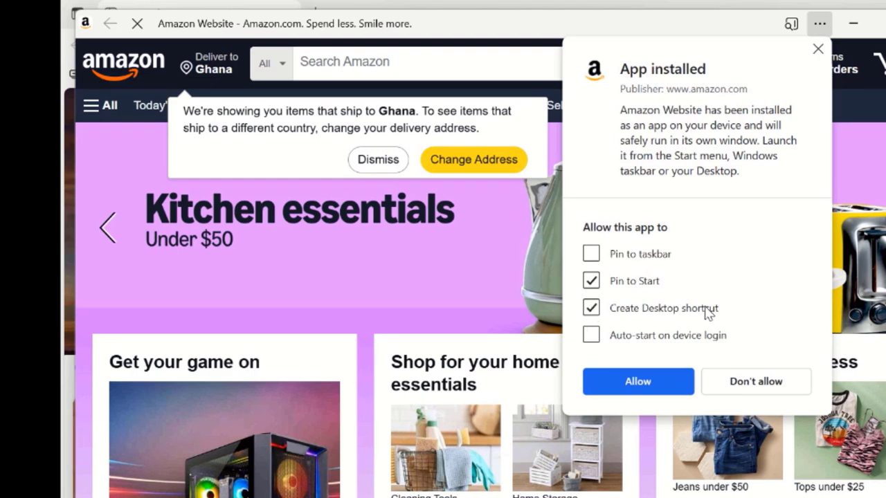
{"action": "left_click", "coordinate": [634, 388]}
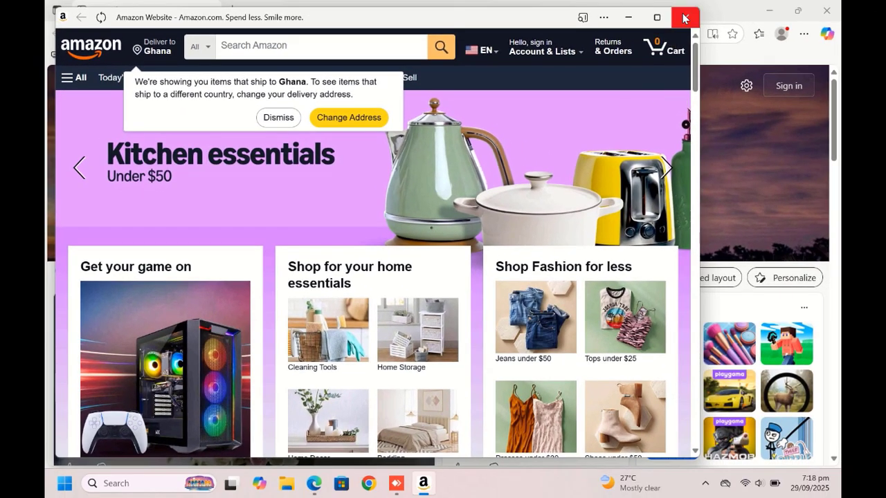
Close the Amazon app and Edge windows, then select the Amazon Website desktop shortcut.
{"action": "left_click", "coordinate": [685, 16]}
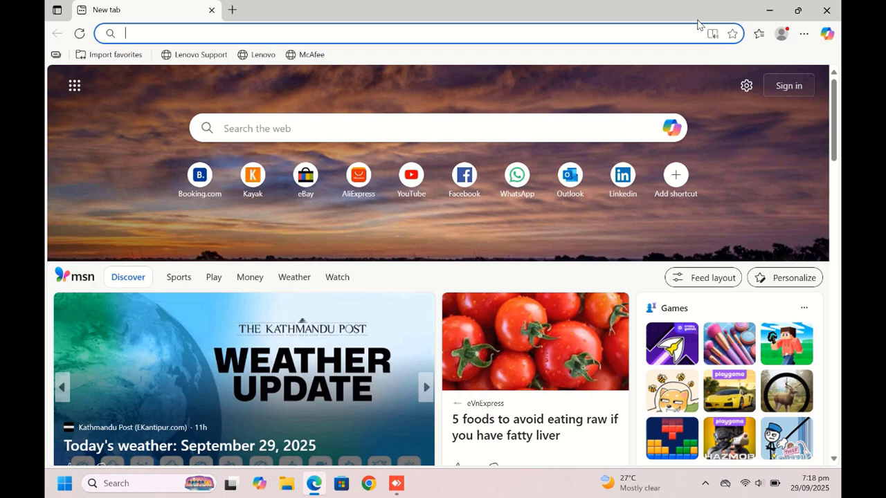
{"action": "left_click", "coordinate": [826, 11]}
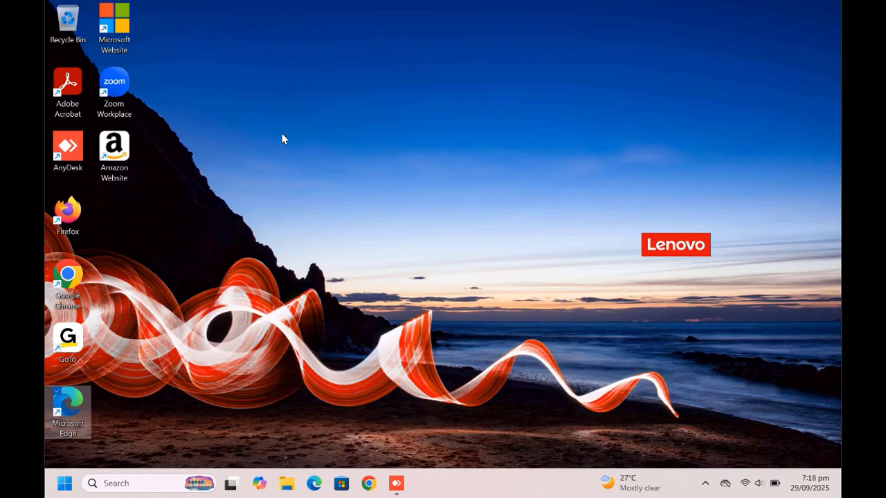
{"action": "left_click", "coordinate": [117, 151]}
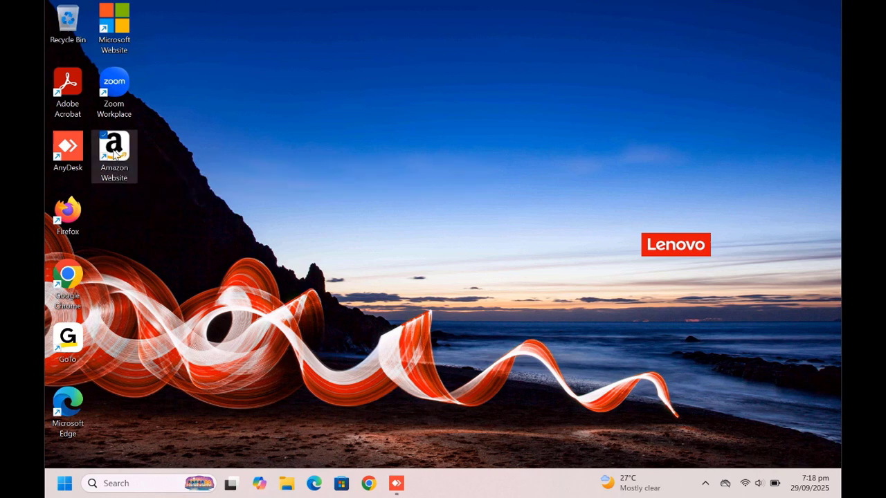
{"action": "double_click", "coordinate": [115, 155]}
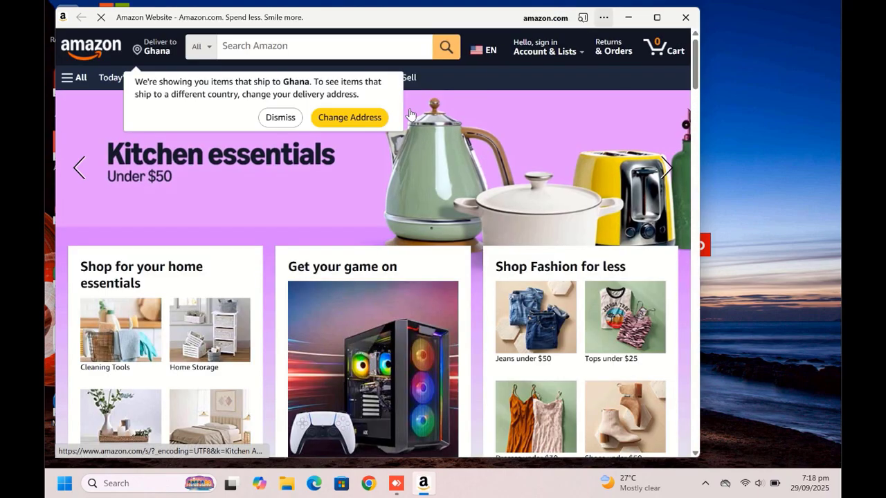
{"action": "left_click", "coordinate": [657, 17]}
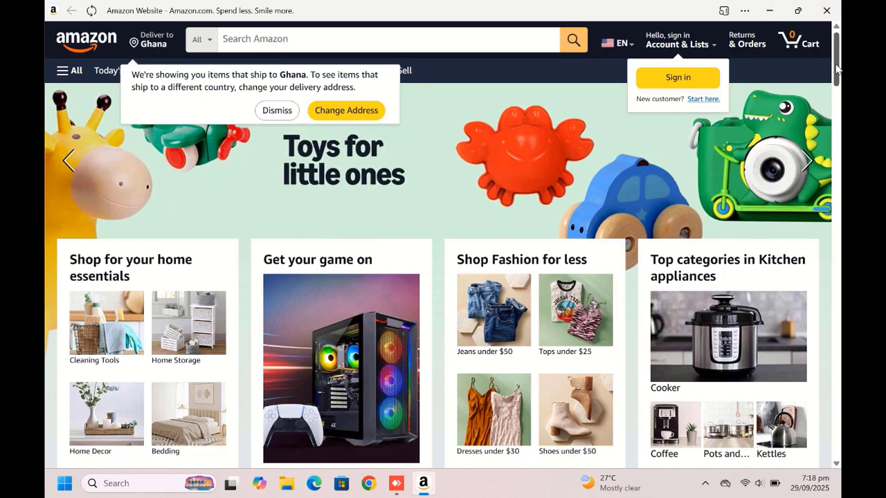
{"action": "left_click_drag", "start_coordinate": [837, 67], "coordinate": [828, 21]}
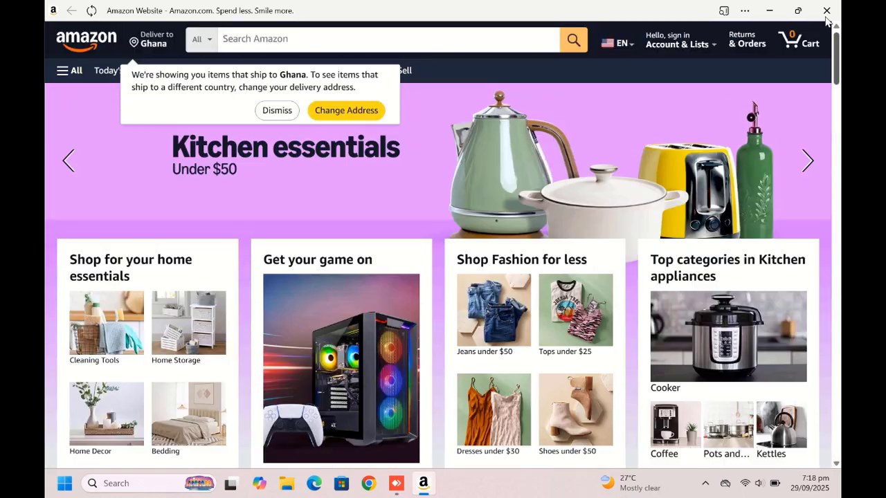
{"action": "left_click", "coordinate": [827, 11]}
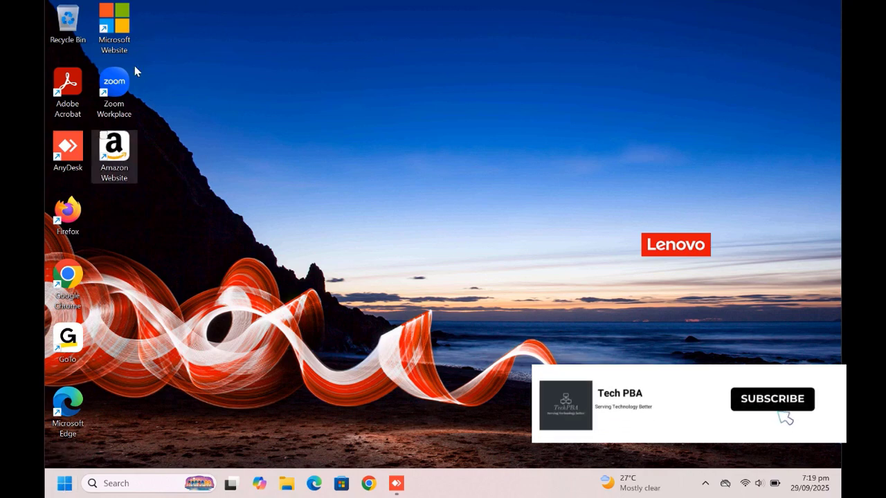
Uninstall the Amazon Website app from the Start menu's All apps list and confirm it.
{"action": "left_click", "coordinate": [63, 485]}
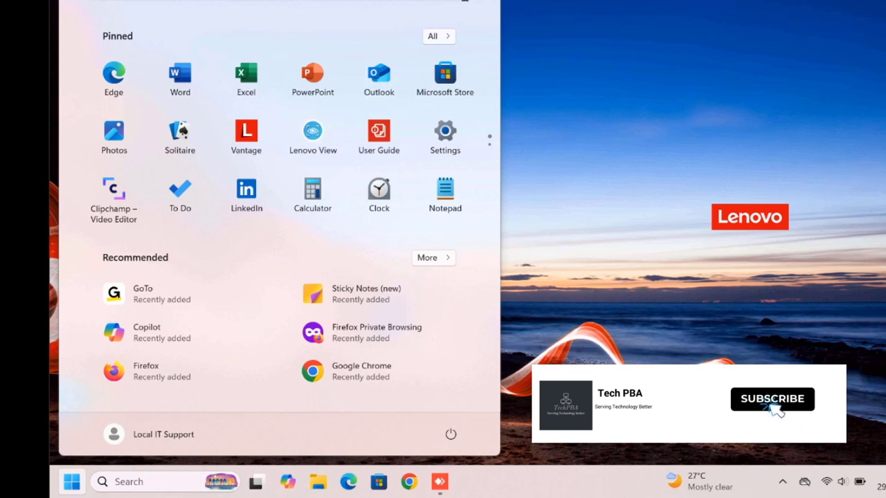
{"action": "left_click", "coordinate": [449, 36]}
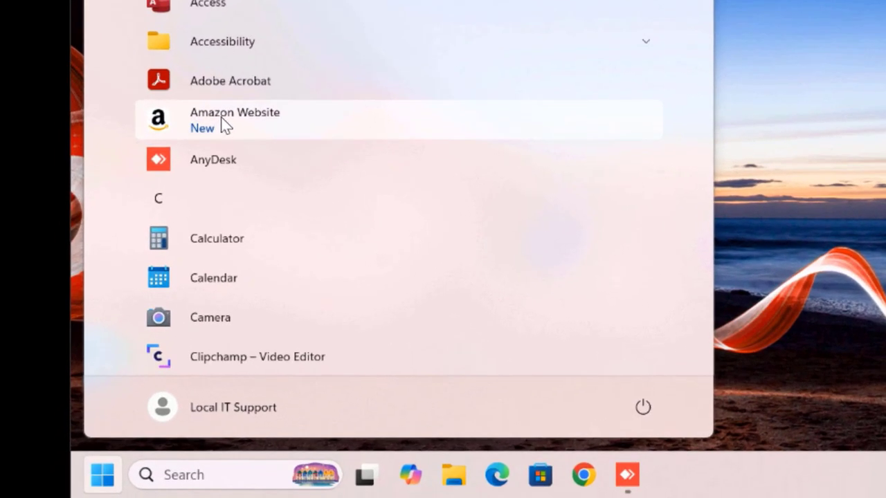
{"action": "right_click", "coordinate": [221, 117]}
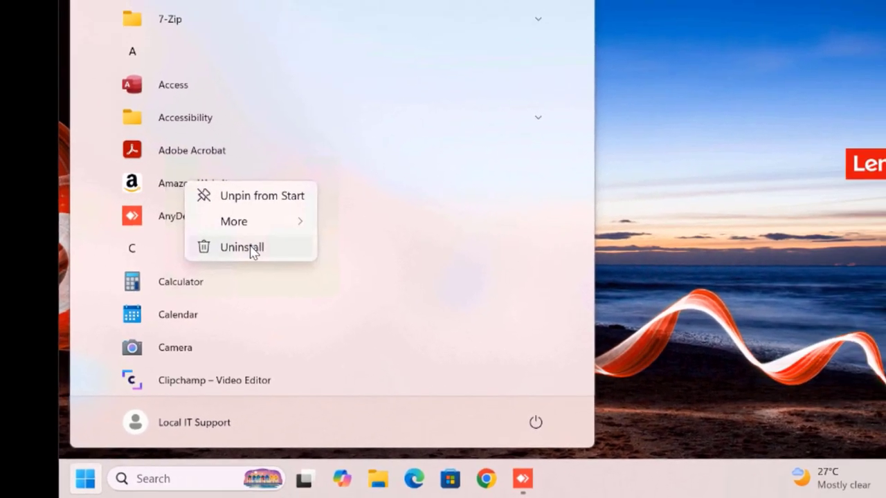
{"action": "left_click", "coordinate": [243, 248]}
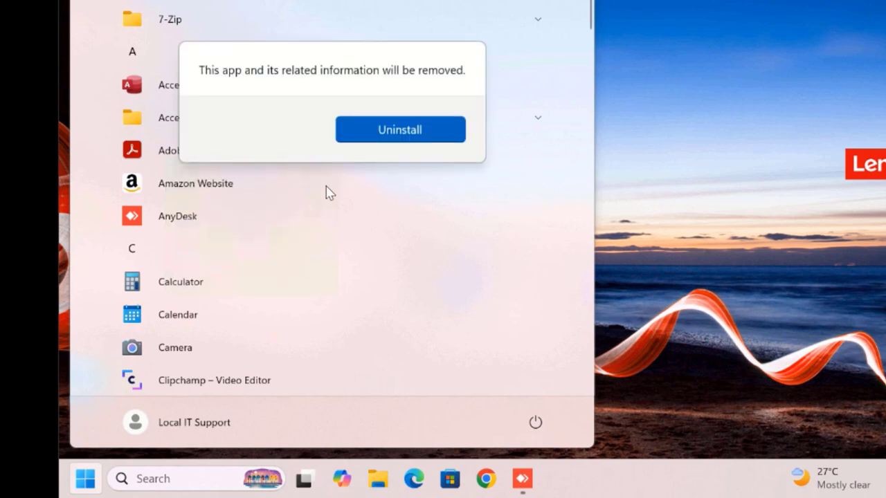
{"action": "left_click", "coordinate": [395, 134]}
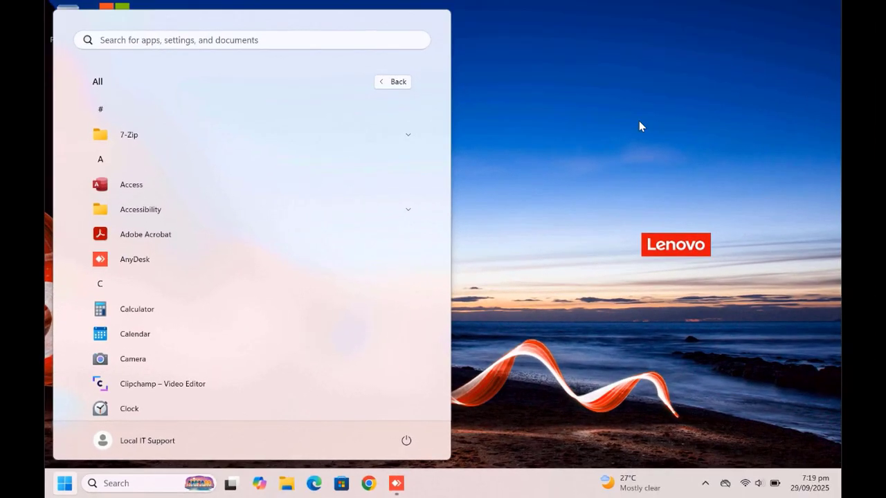
Close the Start menu and delete the Amazon Website shortcut from the desktop.
{"action": "left_click", "coordinate": [638, 126]}
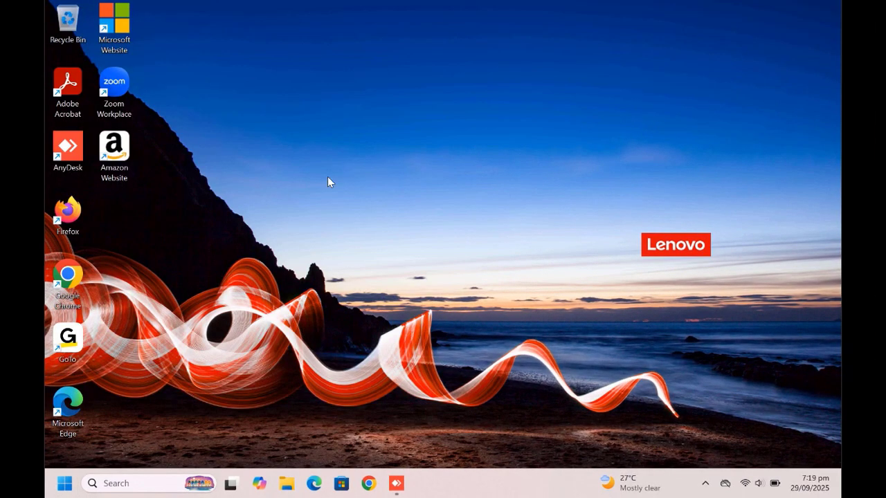
{"action": "left_click", "coordinate": [116, 153]}
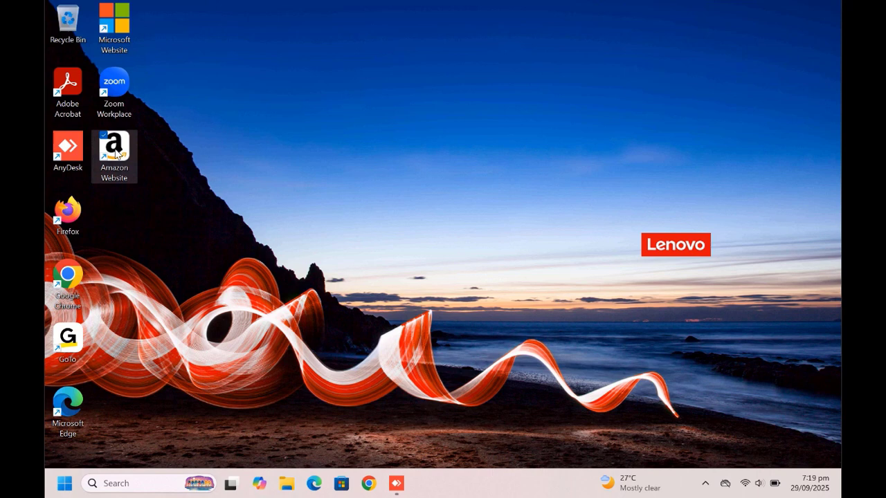
{"action": "key", "text": "Delete"}
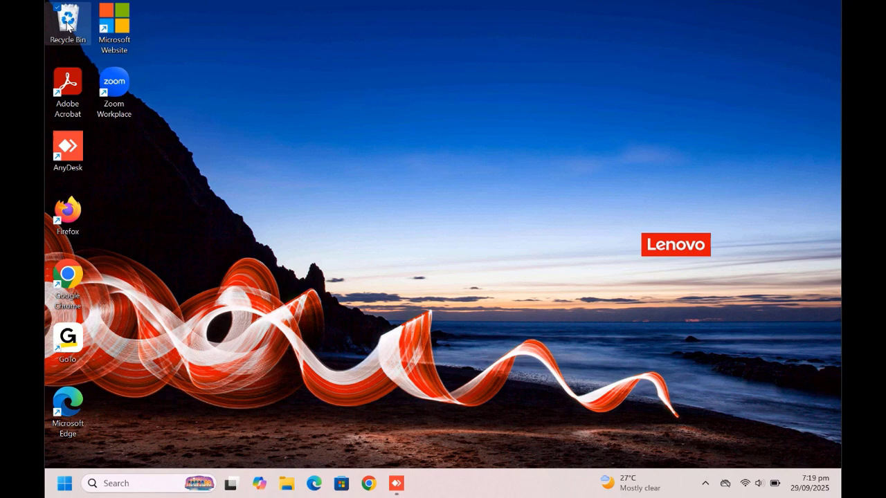
Permanently delete the Amazon Website shortcut from the Recycle Bin, then close the window.
{"action": "double_click", "coordinate": [67, 22]}
{"action": "left_click", "coordinate": [230, 113]}
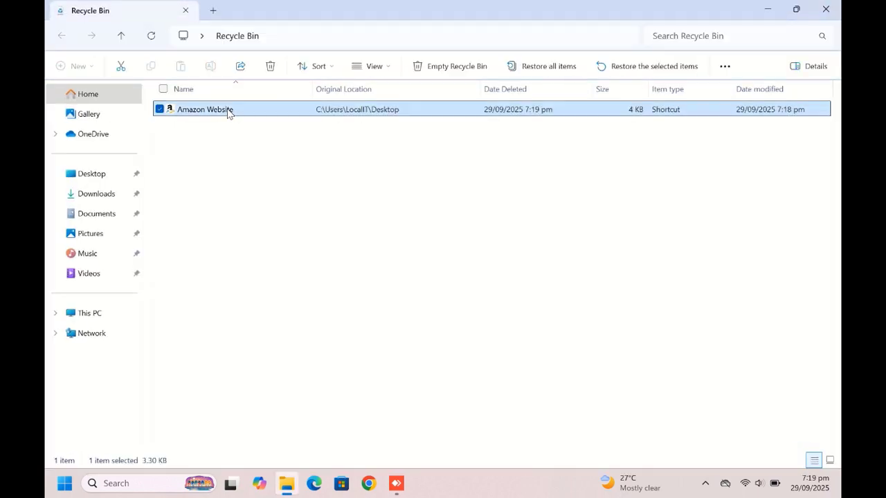
{"action": "key", "text": "Delete"}
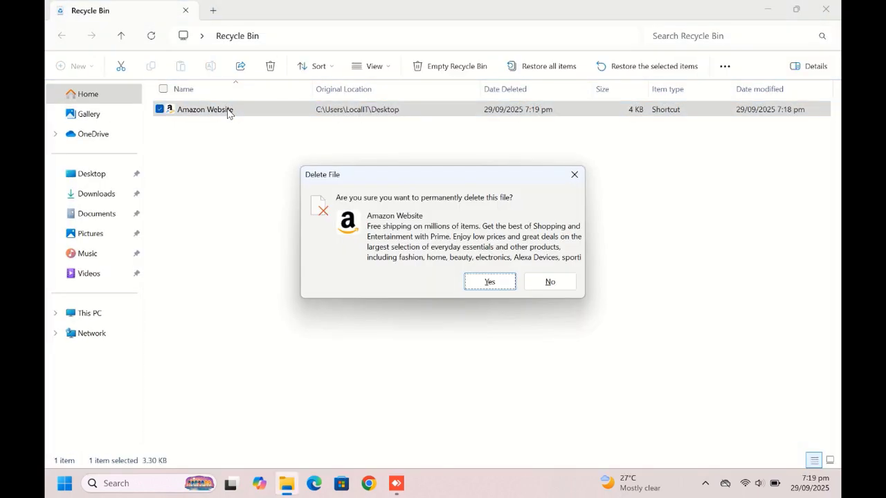
{"action": "left_click", "coordinate": [490, 282]}
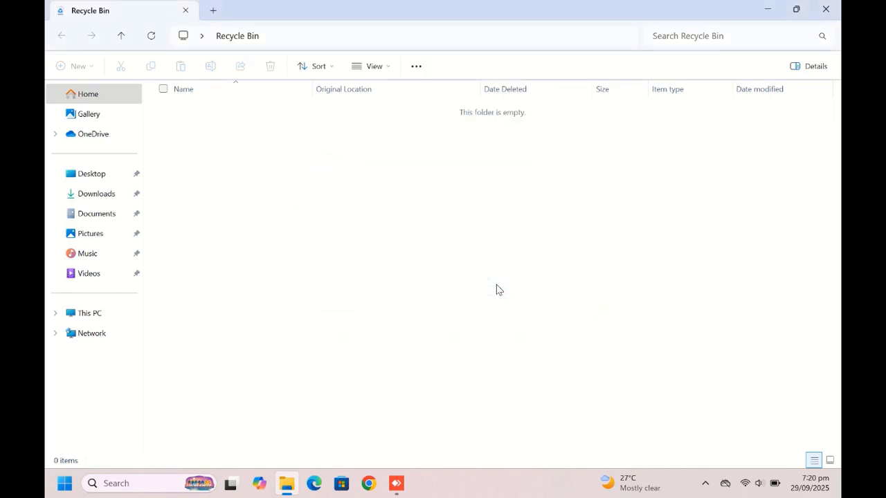
{"action": "left_click", "coordinate": [826, 10]}
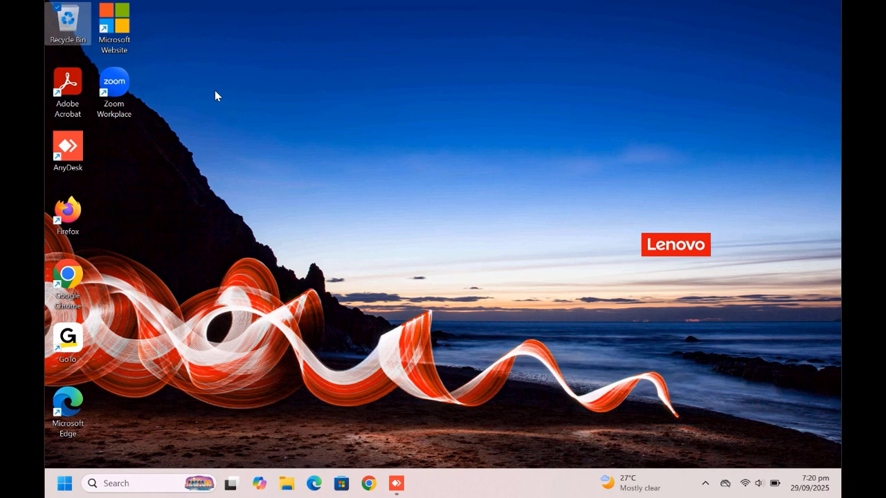
Launch the Microsoft Website app from its desktop shortcut, close it, and reopen Start.
{"action": "left_click", "coordinate": [118, 21]}
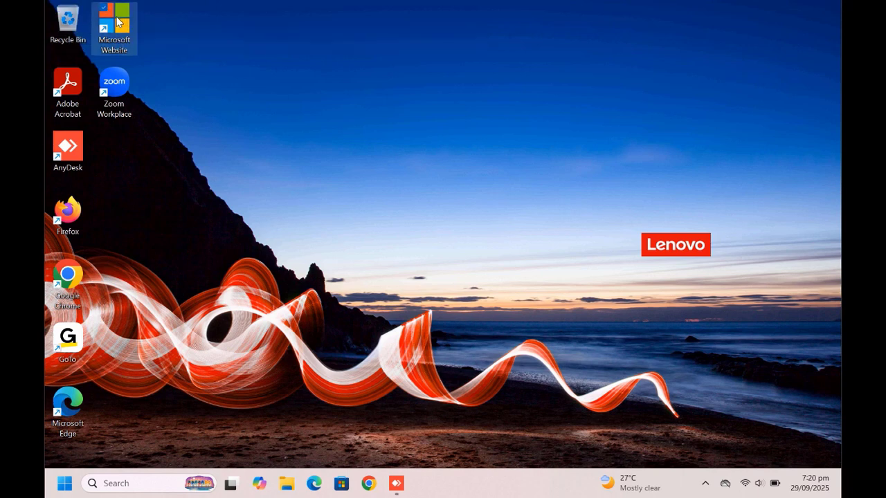
{"action": "double_click", "coordinate": [116, 22]}
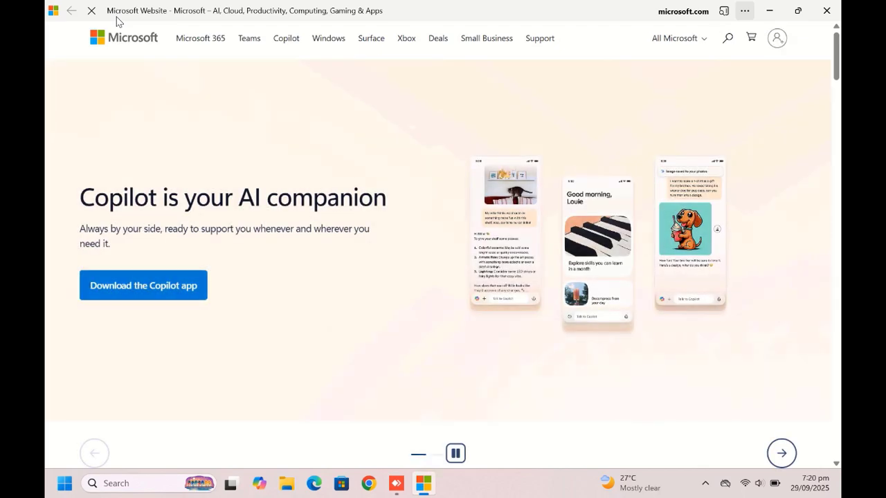
{"action": "left_click", "coordinate": [828, 11]}
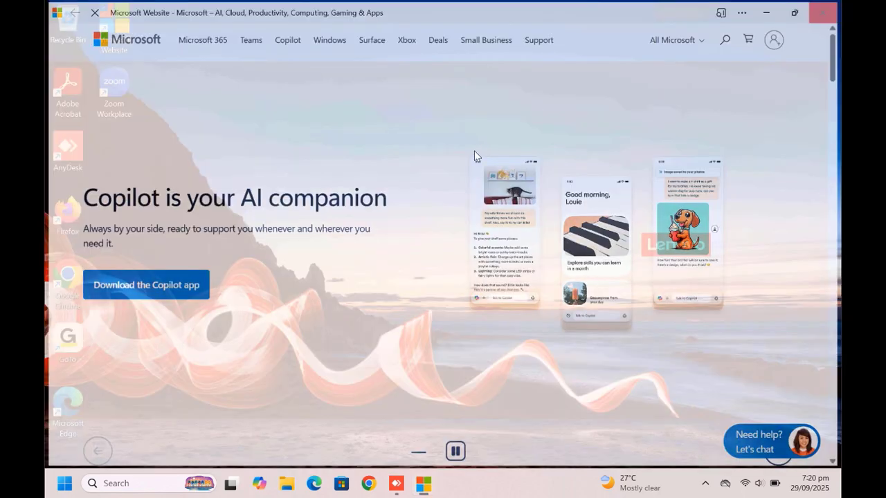
{"action": "left_click", "coordinate": [65, 483]}
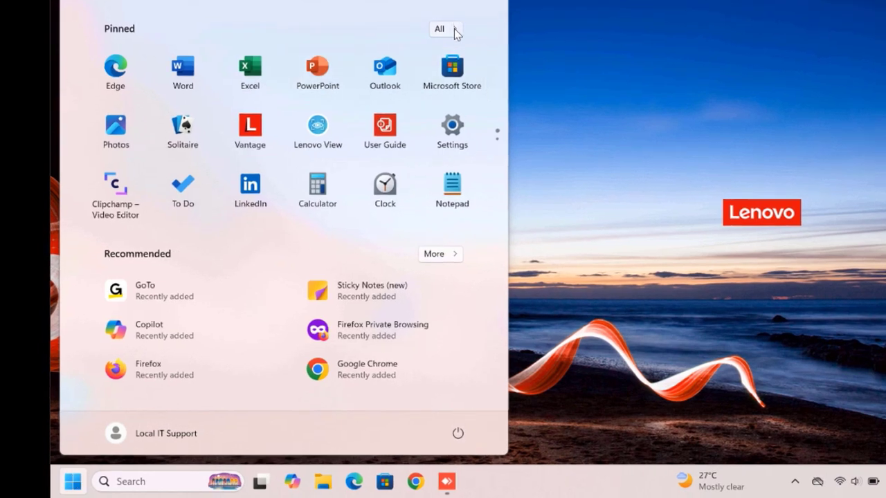
Confirm Microsoft Website still appears in the All apps list, then return to the desktop.
{"action": "left_click", "coordinate": [443, 29]}
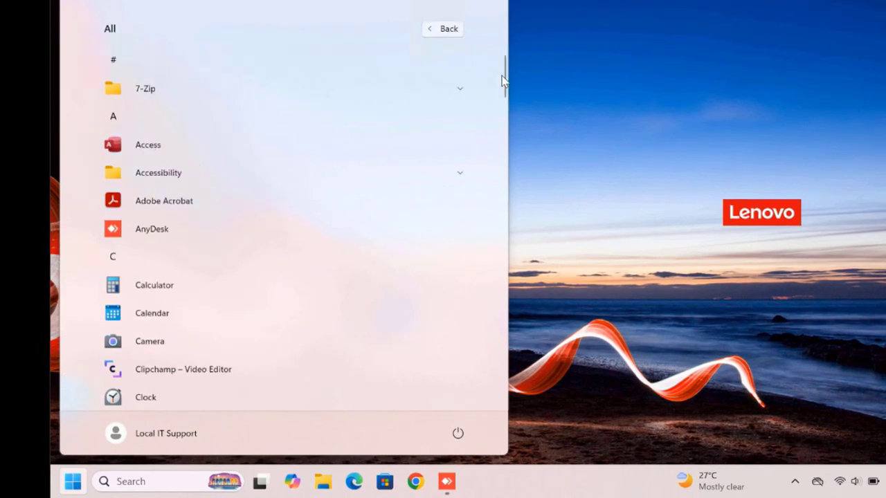
{"action": "left_click_drag", "start_coordinate": [505, 81], "coordinate": [503, 243]}
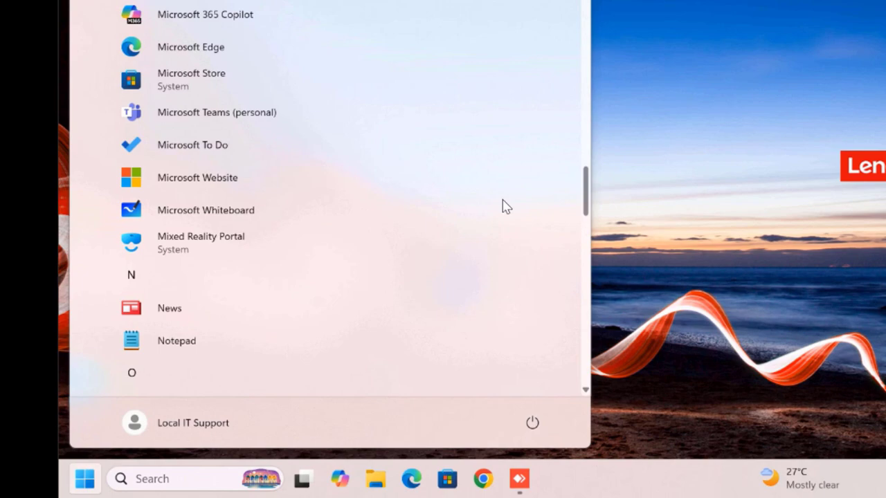
{"action": "right_click", "coordinate": [188, 153]}
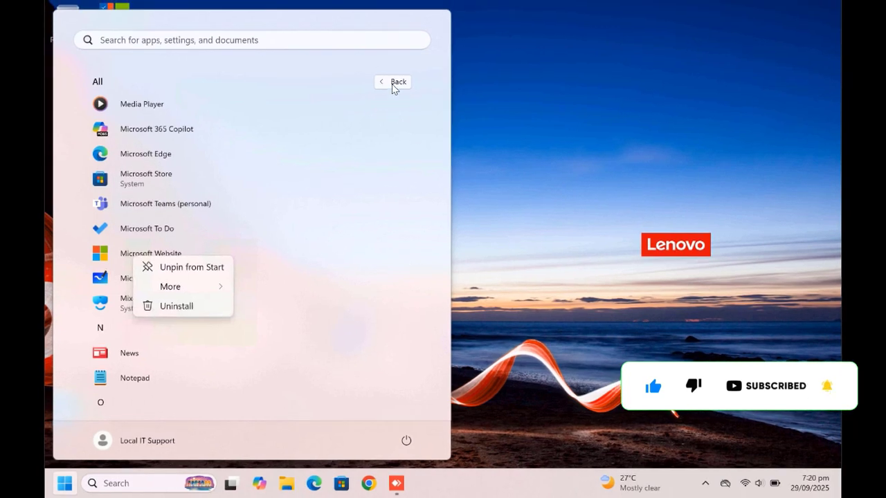
{"action": "left_click", "coordinate": [393, 83]}
{"action": "left_click", "coordinate": [393, 83]}
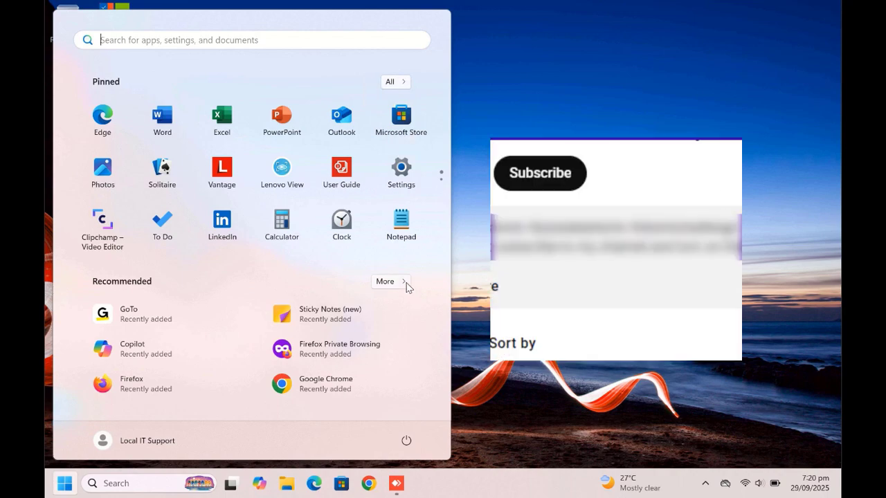
{"action": "left_click", "coordinate": [406, 286]}
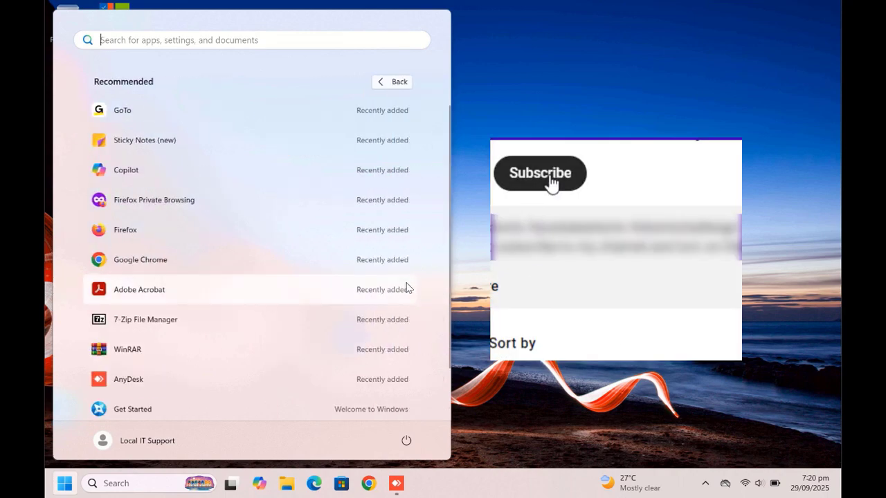
{"action": "left_click", "coordinate": [589, 116]}
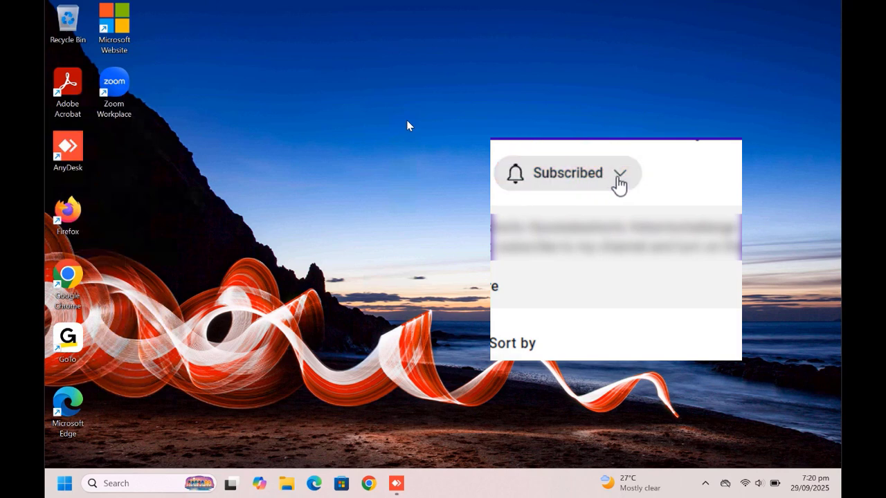